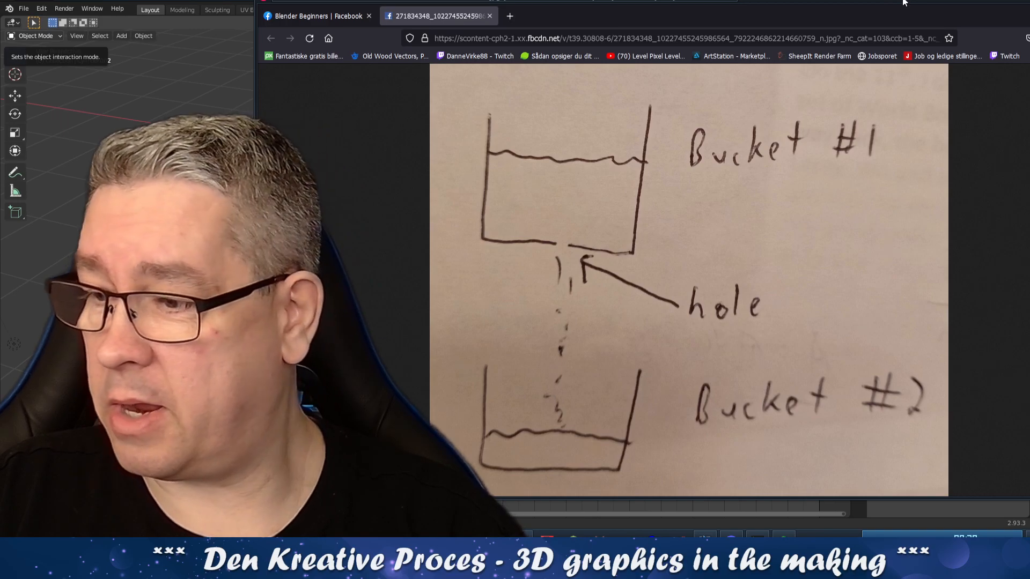
- Leave the browser sketch for Blender and examine the upper bucket's fluid effector settings
{"action": "left_click_drag", "start_coordinate": [905, 3], "coordinate": [0, 9]}
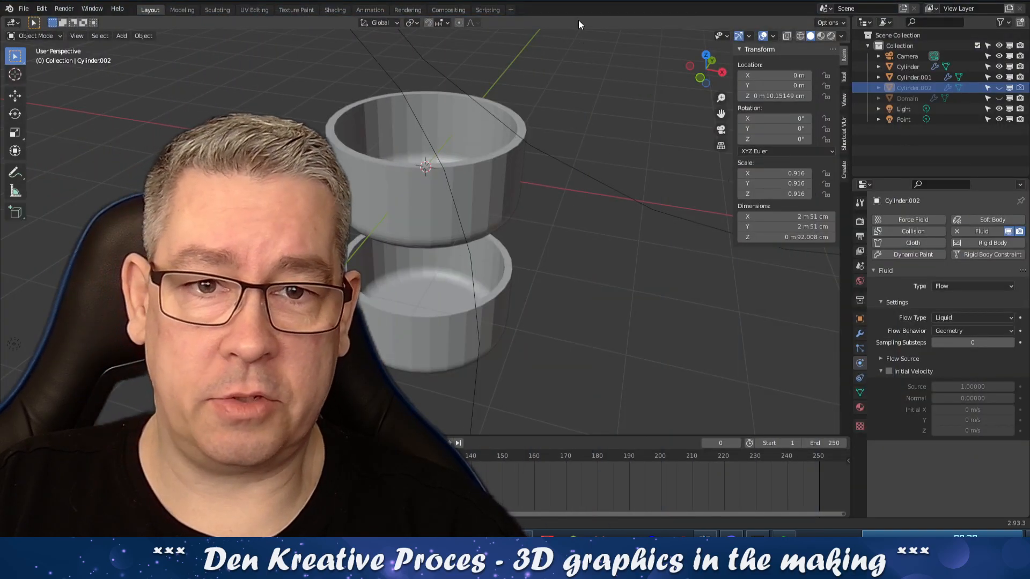
{"action": "middle_click_drag", "start_coordinate": [523, 221], "coordinate": [565, 138]}
{"action": "middle_click_drag", "start_coordinate": [545, 233], "coordinate": [532, 312]}
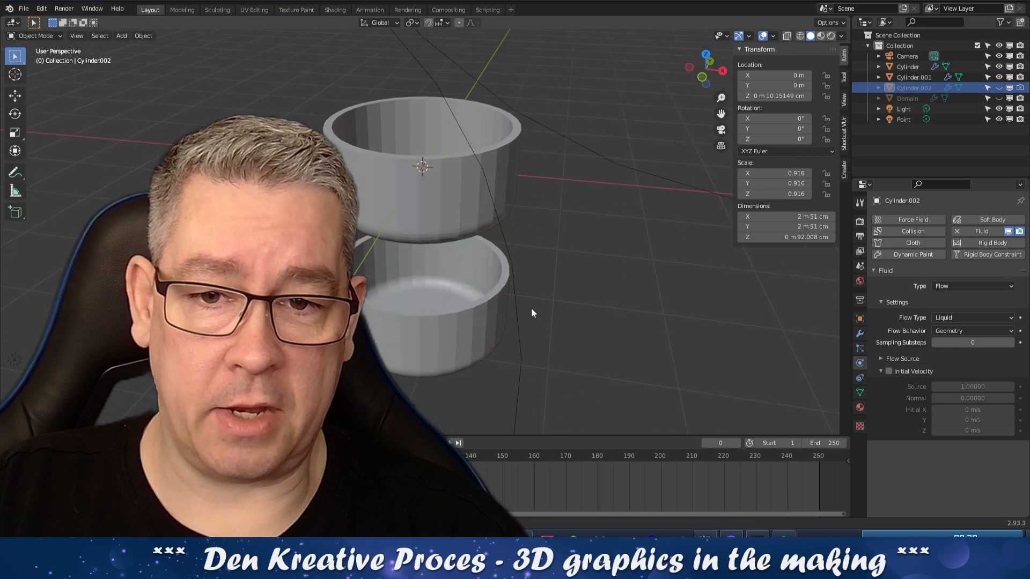
{"action": "left_click", "coordinate": [427, 224]}
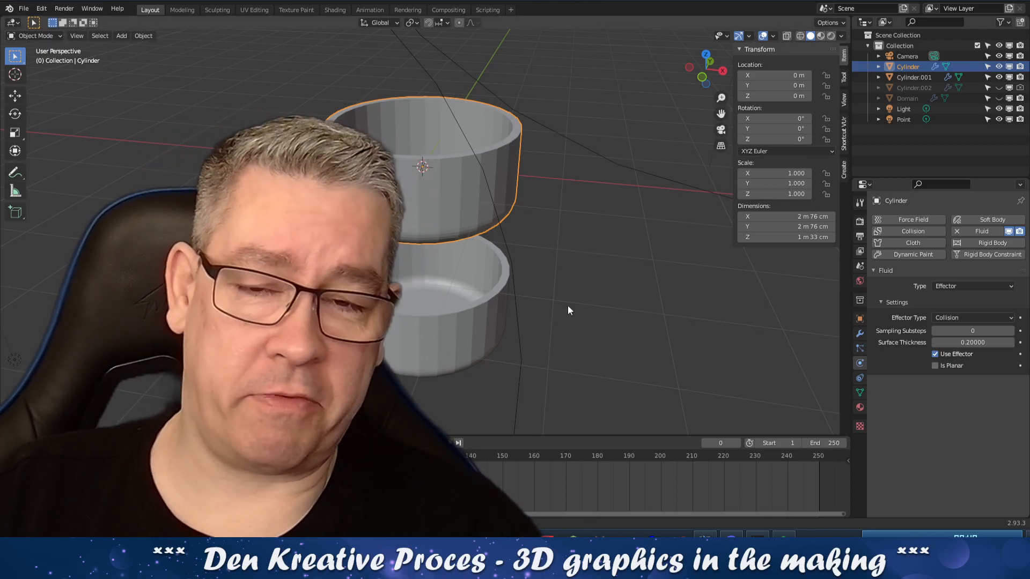
{"action": "middle_click_drag", "start_coordinate": [575, 304], "coordinate": [485, 217]}
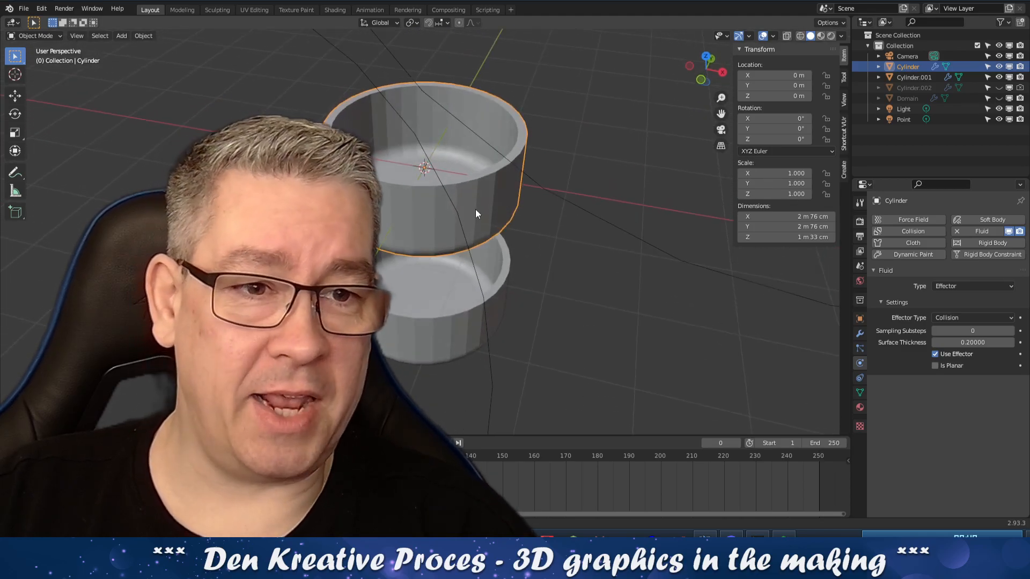
- Show the hidden Cylinder.002 fluid source inside the upper bucket and select it
{"action": "left_click", "coordinate": [999, 88]}
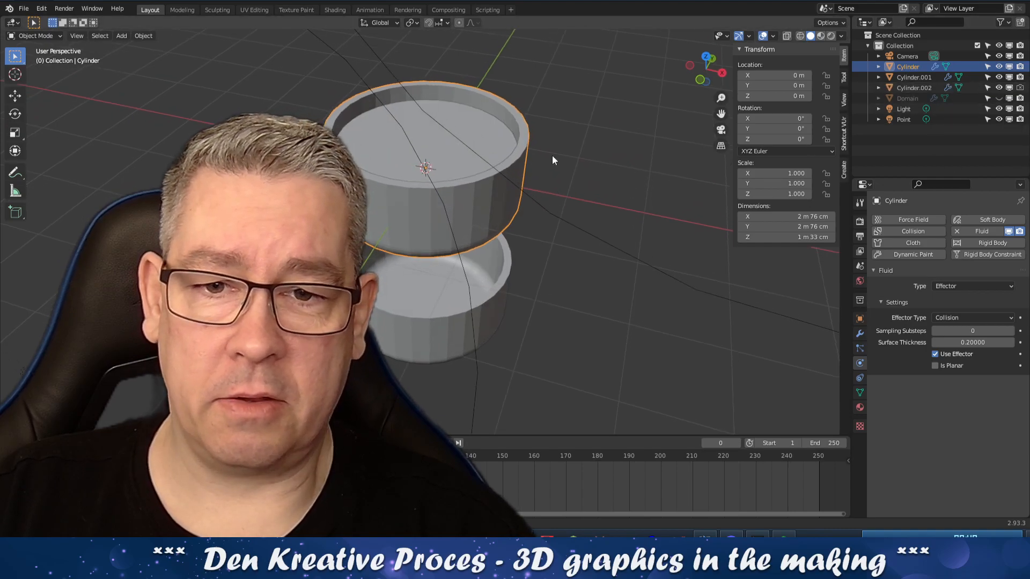
{"action": "left_click", "coordinate": [497, 139]}
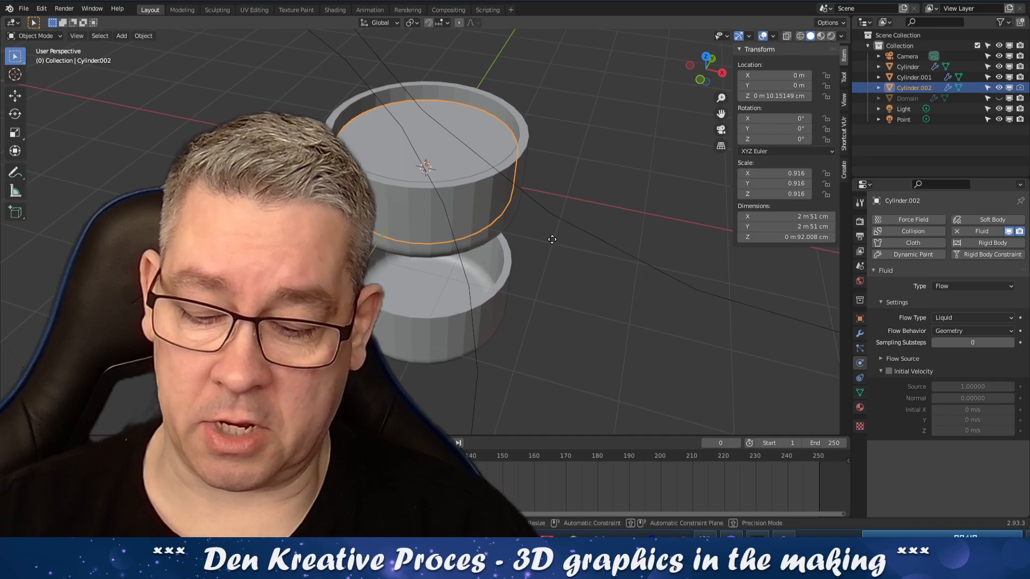
- Lift the fluid source along Z to about 1.98 m, out of the upper bucket, and undo the move
{"action": "key", "text": "g"}
{"action": "key", "text": "z"}
{"action": "left_click", "coordinate": [566, 111]}
{"action": "middle_click_drag", "start_coordinate": [553, 210], "coordinate": [484, 50]}
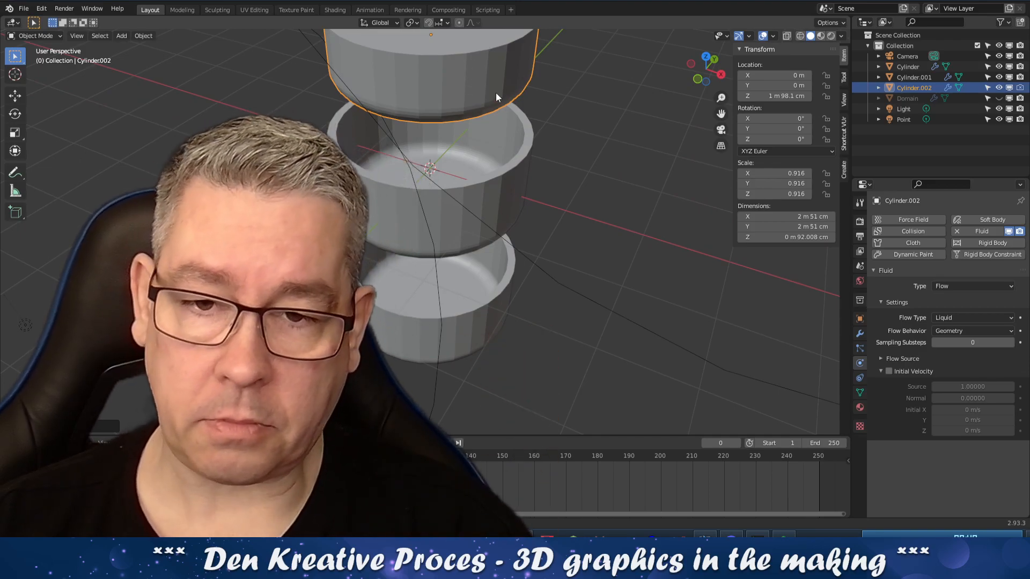
{"action": "key", "text": "ctrl+z"}
{"action": "mouse_move", "coordinate": [594, 235]}
{"action": "middle_mouse_down"}
{"action": "mouse_move", "coordinate": [582, 214]}
{"action": "mouse_move", "coordinate": [602, 223]}
{"action": "mouse_move", "coordinate": [582, 226]}
{"action": "middle_mouse_up"}
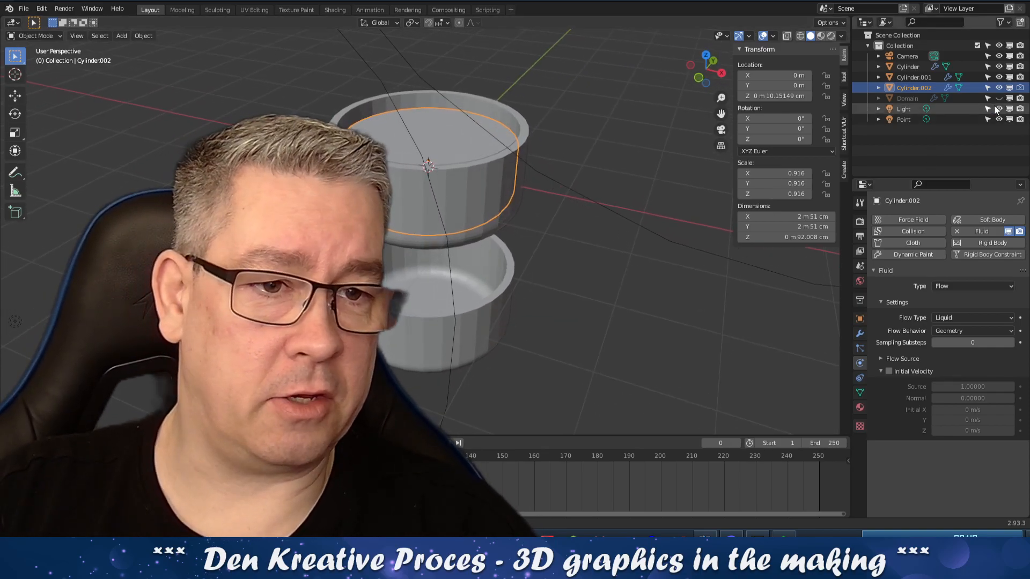
- Show the Domain box, examine its fluid type options with Domain chosen, and hide the box again
{"action": "left_click", "coordinate": [999, 99]}
{"action": "middle_click_drag", "start_coordinate": [644, 260], "coordinate": [600, 266]}
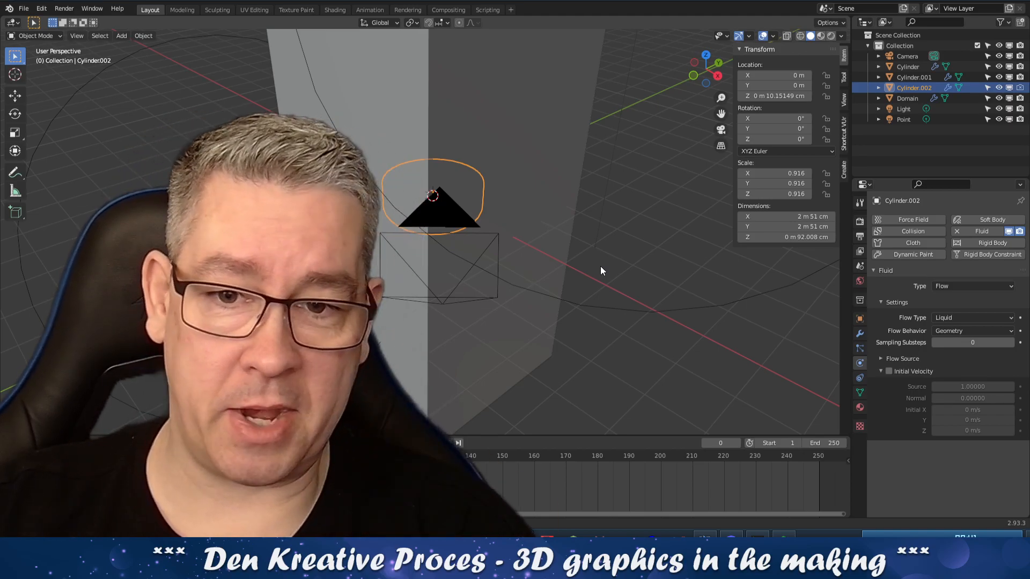
{"action": "left_click", "coordinate": [494, 381]}
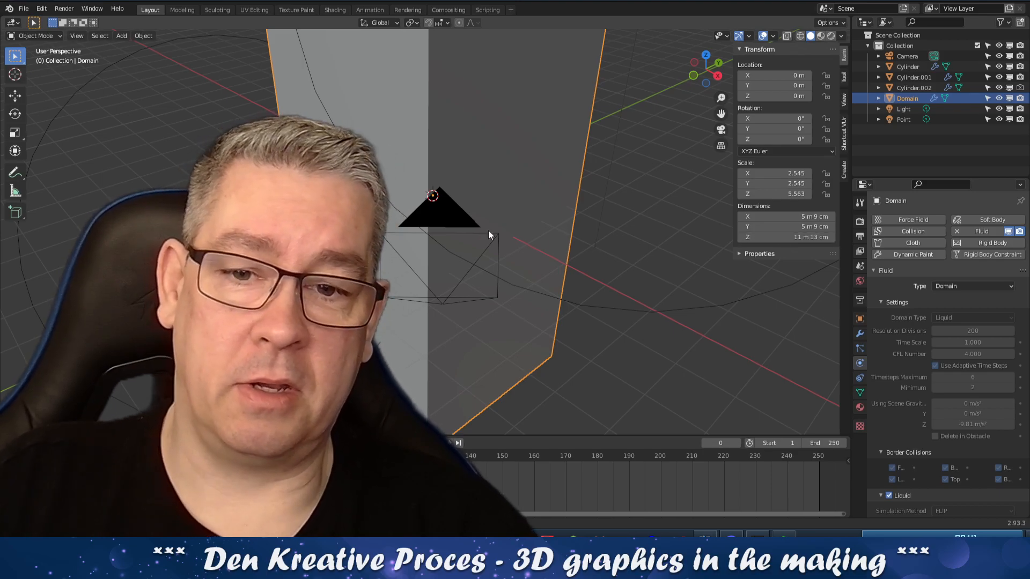
{"action": "mouse_move", "coordinate": [546, 238]}
{"action": "middle_mouse_down"}
{"action": "mouse_move", "coordinate": [587, 213]}
{"action": "mouse_move", "coordinate": [557, 218]}
{"action": "mouse_move", "coordinate": [560, 232]}
{"action": "middle_mouse_up"}
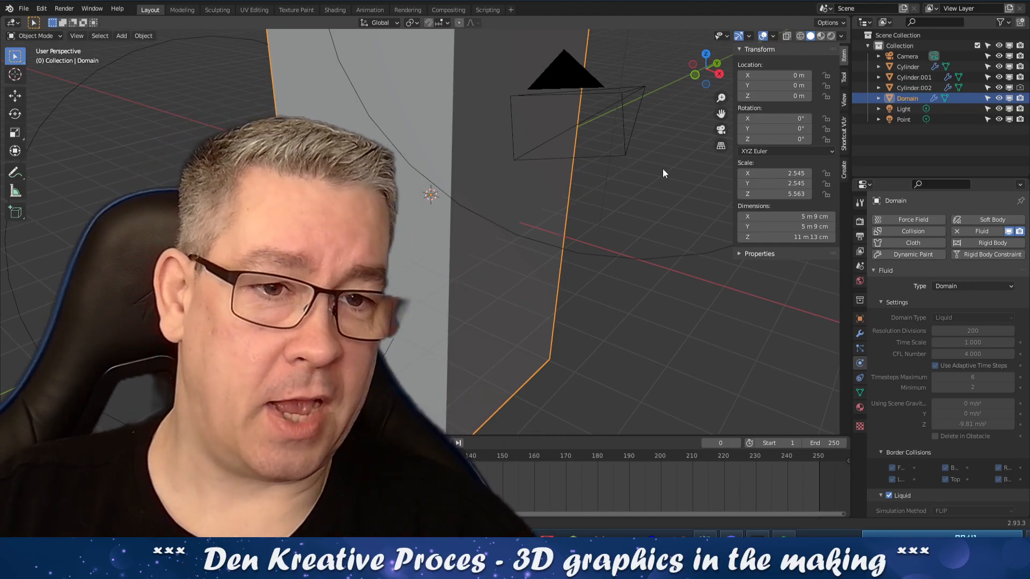
{"action": "middle_click_drag", "start_coordinate": [530, 217], "coordinate": [542, 198]}
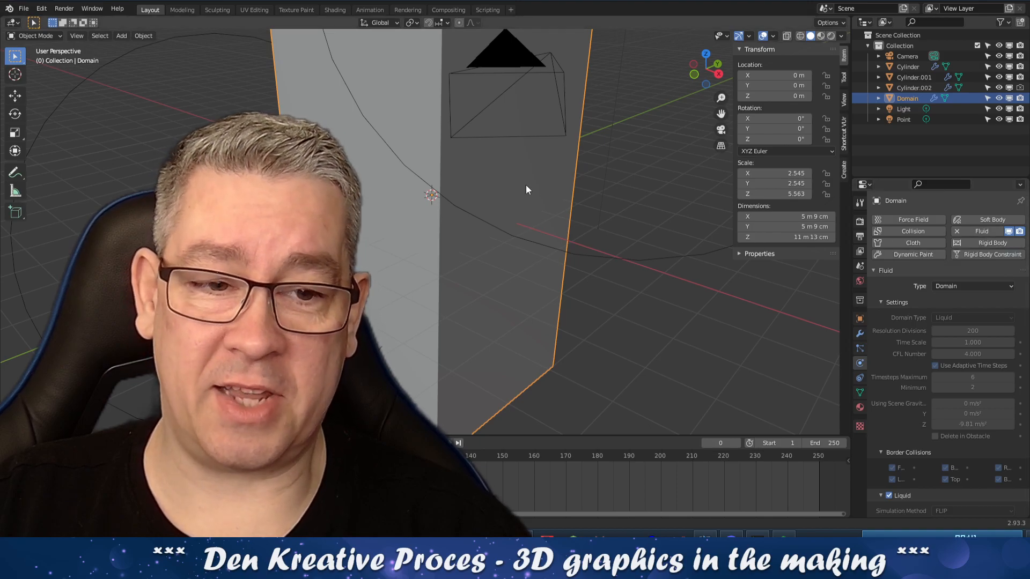
{"action": "left_click", "coordinate": [989, 285]}
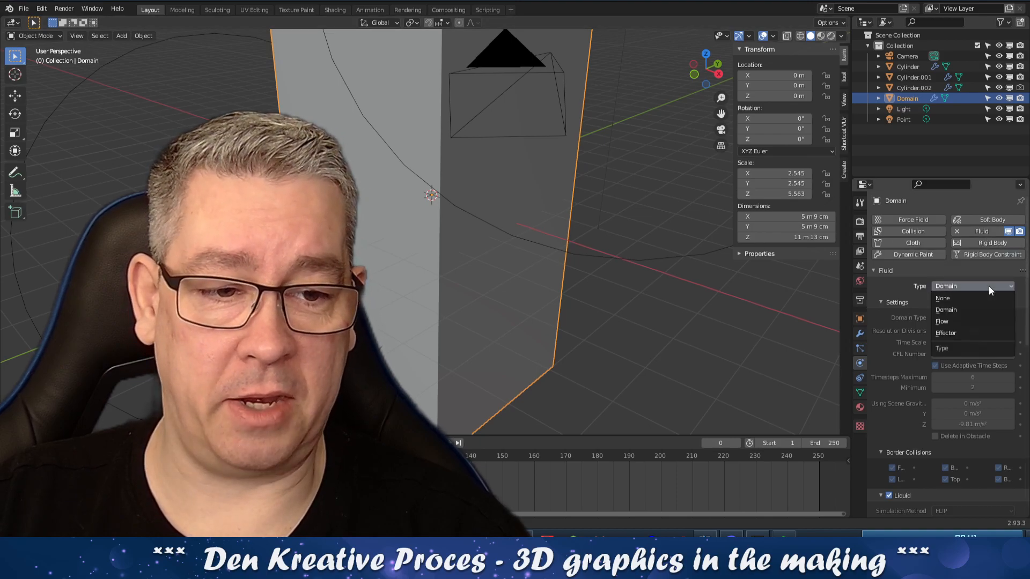
{"action": "left_click", "coordinate": [970, 309]}
{"action": "left_click", "coordinate": [615, 279]}
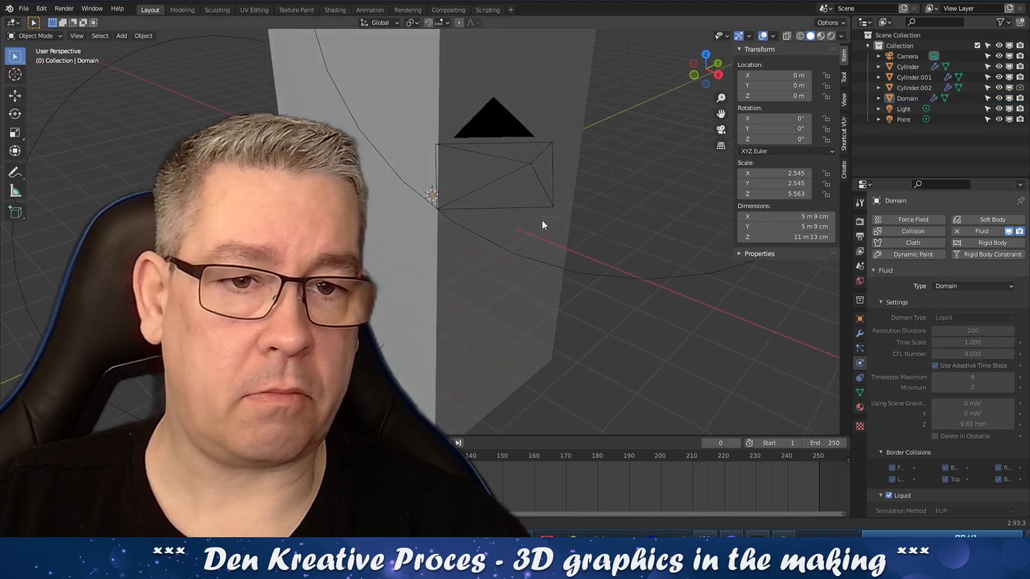
{"action": "left_click", "coordinate": [999, 98]}
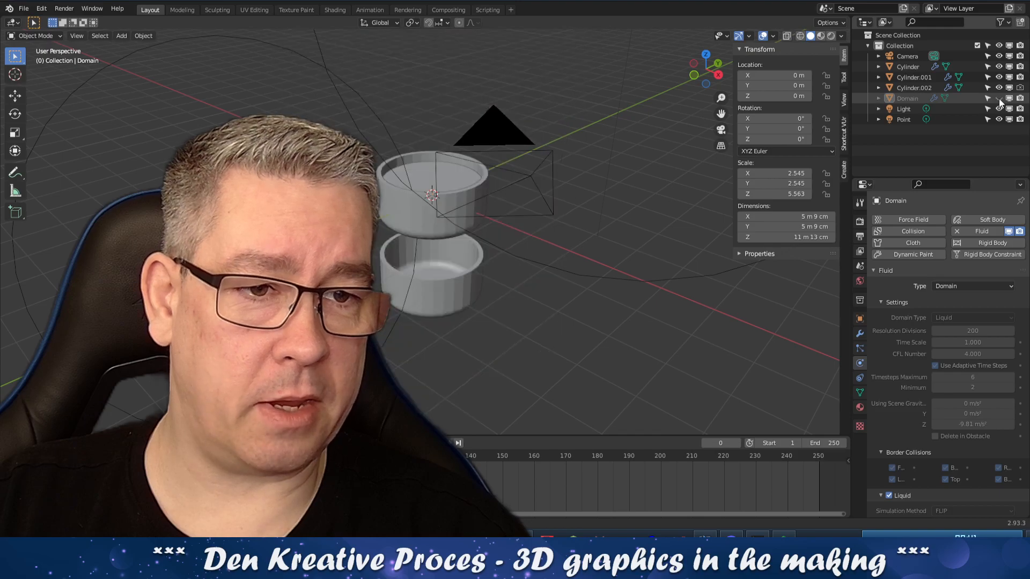
- Select the lower bucket and examine its fluid settings, keeping the type as Effector
{"action": "middle_click_drag", "start_coordinate": [425, 273], "coordinate": [484, 320]}
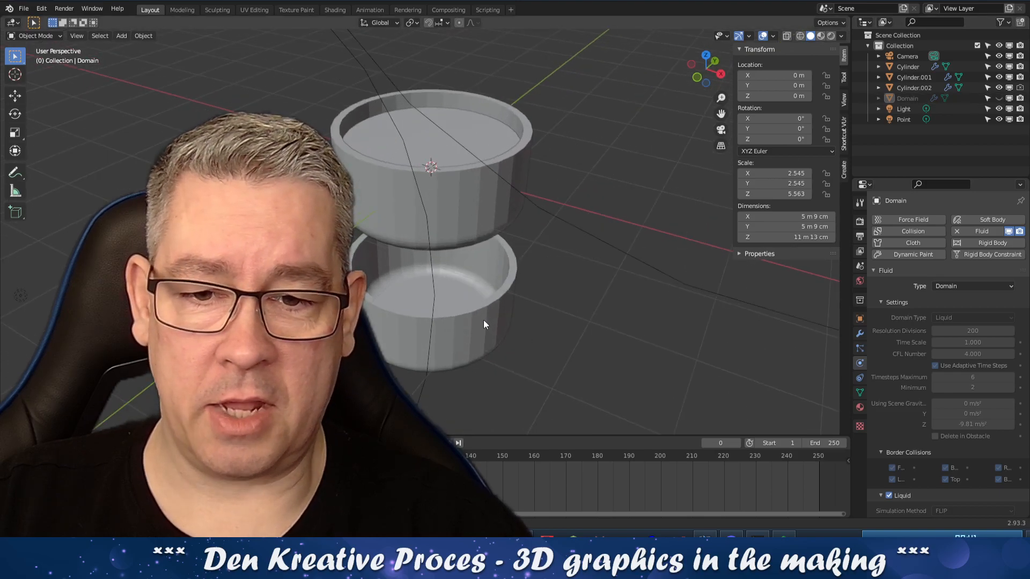
{"action": "left_click", "coordinate": [484, 320]}
{"action": "mouse_move", "coordinate": [567, 340]}
{"action": "middle_mouse_down"}
{"action": "mouse_move", "coordinate": [567, 306]}
{"action": "mouse_move", "coordinate": [574, 320]}
{"action": "middle_mouse_up"}
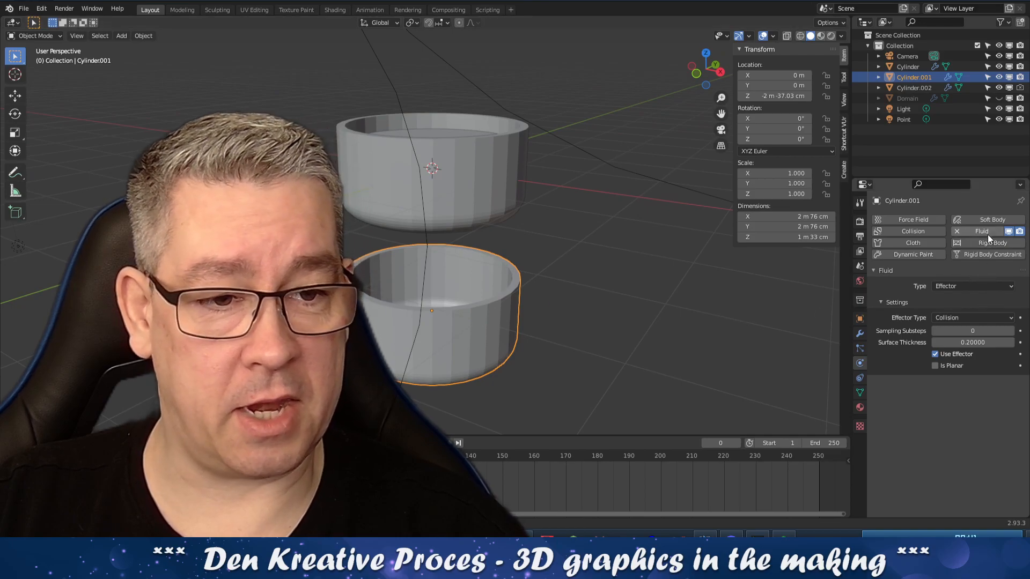
{"action": "left_click", "coordinate": [961, 286]}
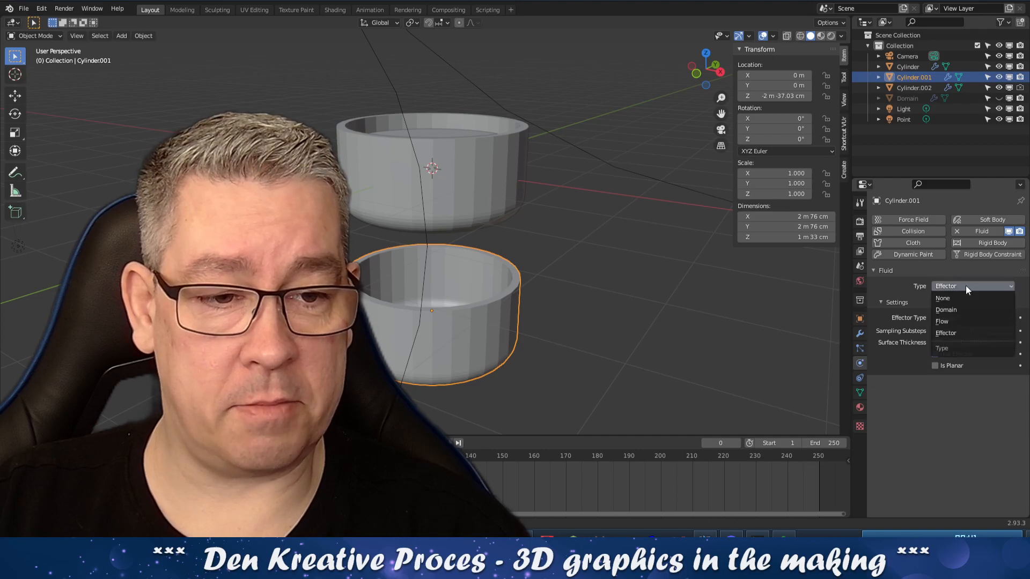
{"action": "left_click", "coordinate": [961, 333]}
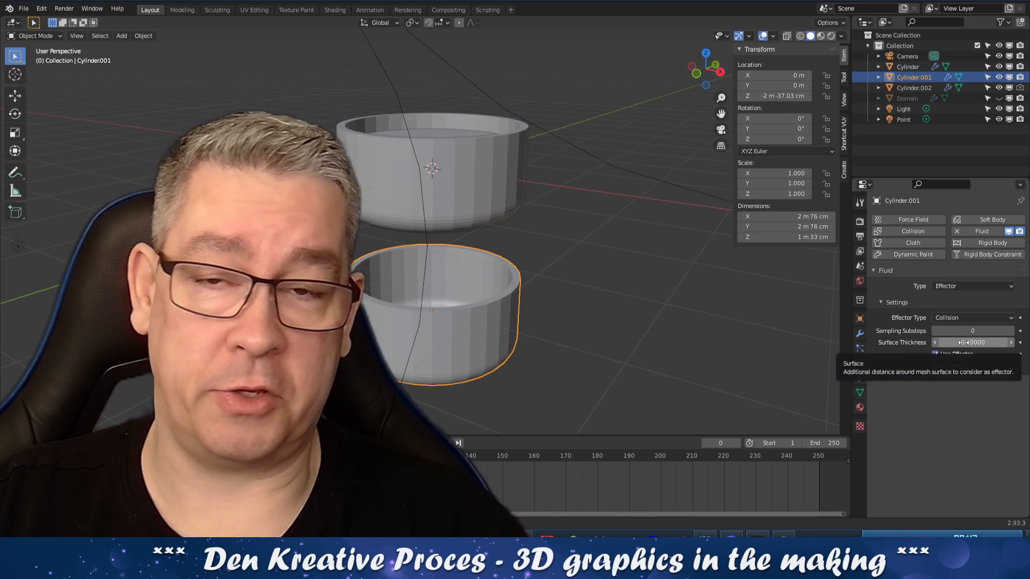
- Select the fluid source in the upper bucket and examine its flow behavior options, keeping Geometry
{"action": "middle_click_drag", "start_coordinate": [717, 305], "coordinate": [633, 293]}
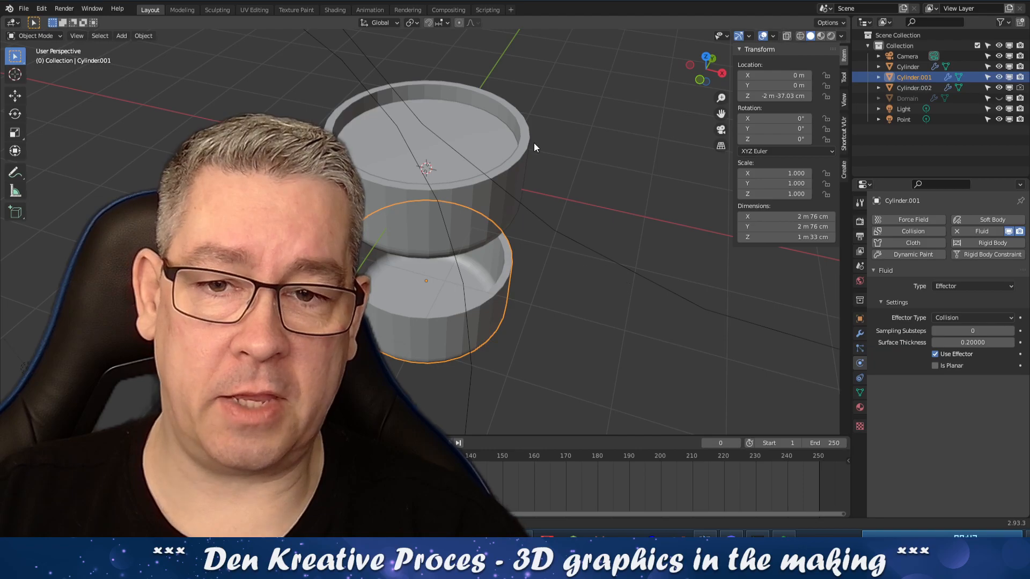
{"action": "left_click", "coordinate": [456, 126]}
{"action": "middle_click_drag", "start_coordinate": [456, 126], "coordinate": [457, 152]}
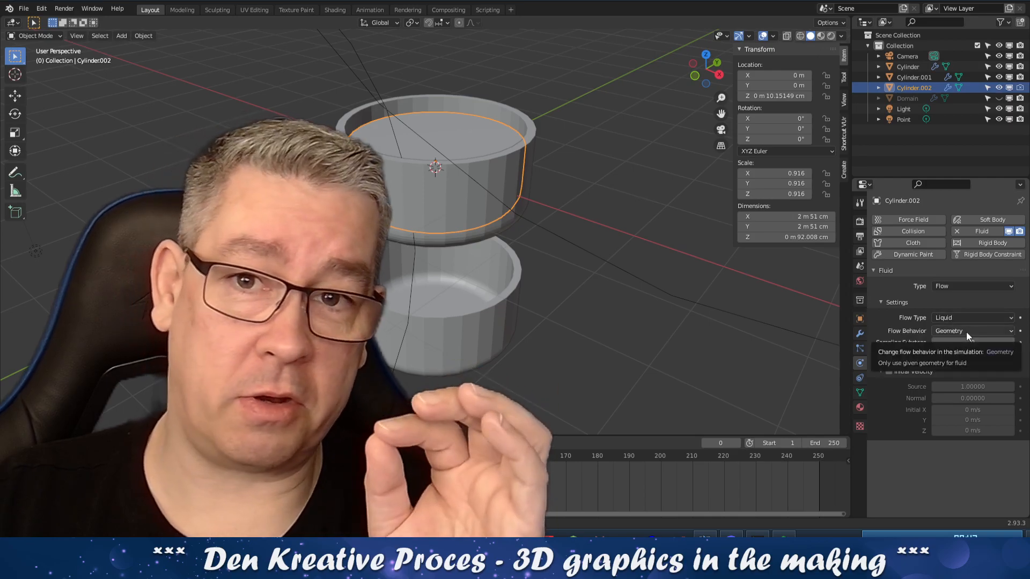
{"action": "left_click", "coordinate": [967, 331]}
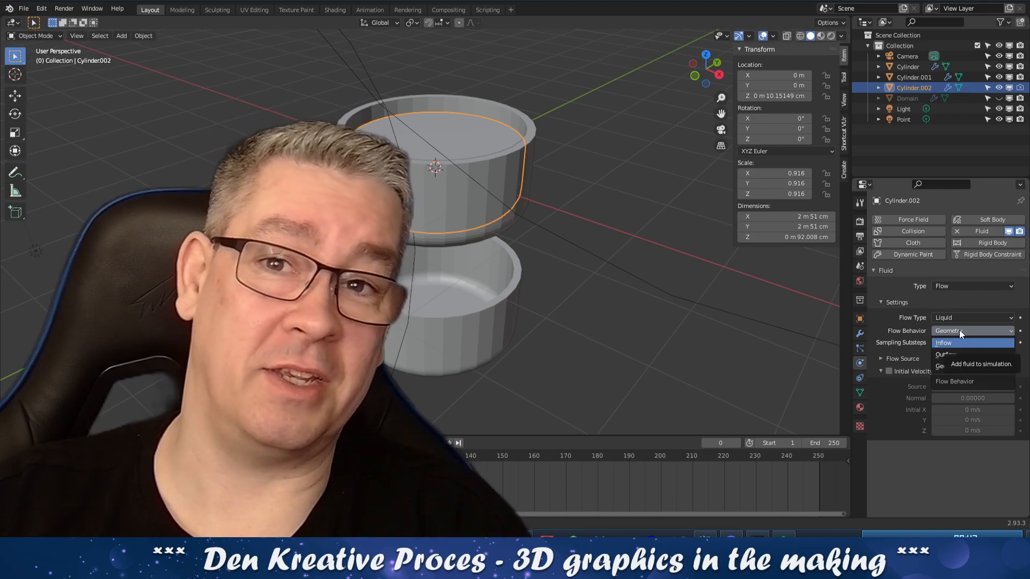
{"action": "left_click", "coordinate": [959, 330]}
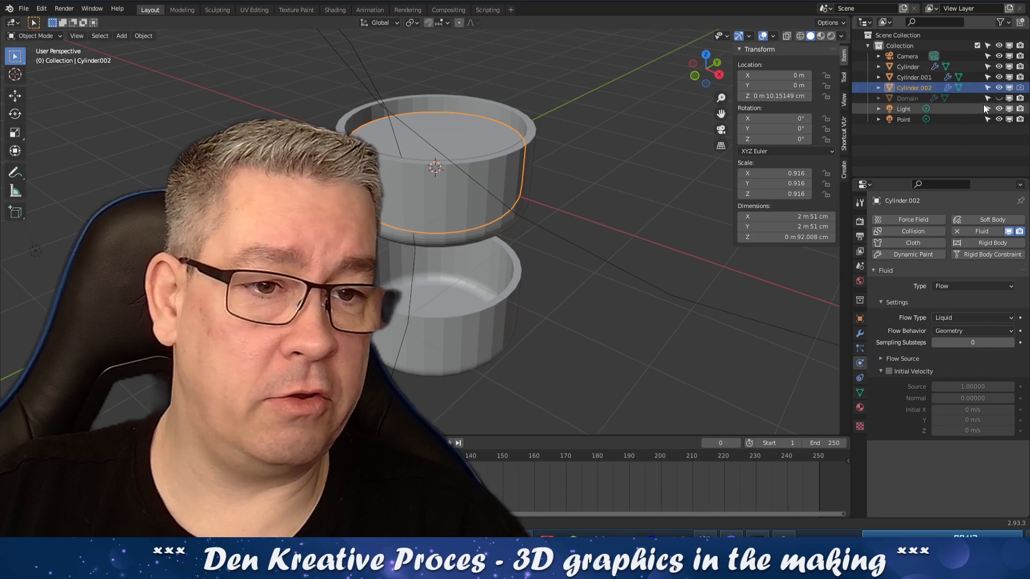
- Show the Domain box again and examine its fluid settings from resolution and liquid through to the cache options
{"action": "left_click", "coordinate": [919, 99]}
{"action": "left_click", "coordinate": [999, 98]}
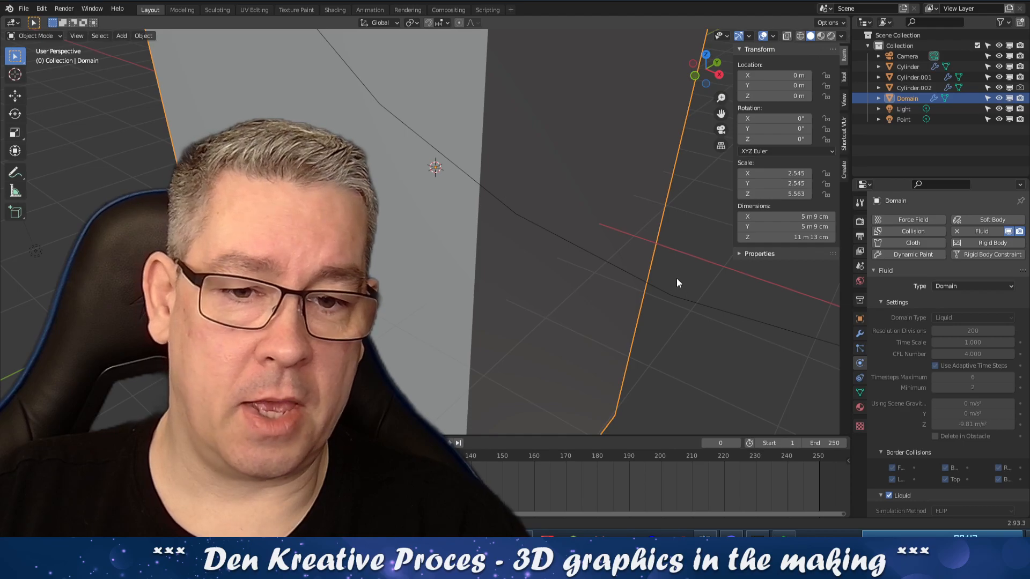
{"action": "middle_click_drag", "start_coordinate": [678, 280], "coordinate": [601, 242]}
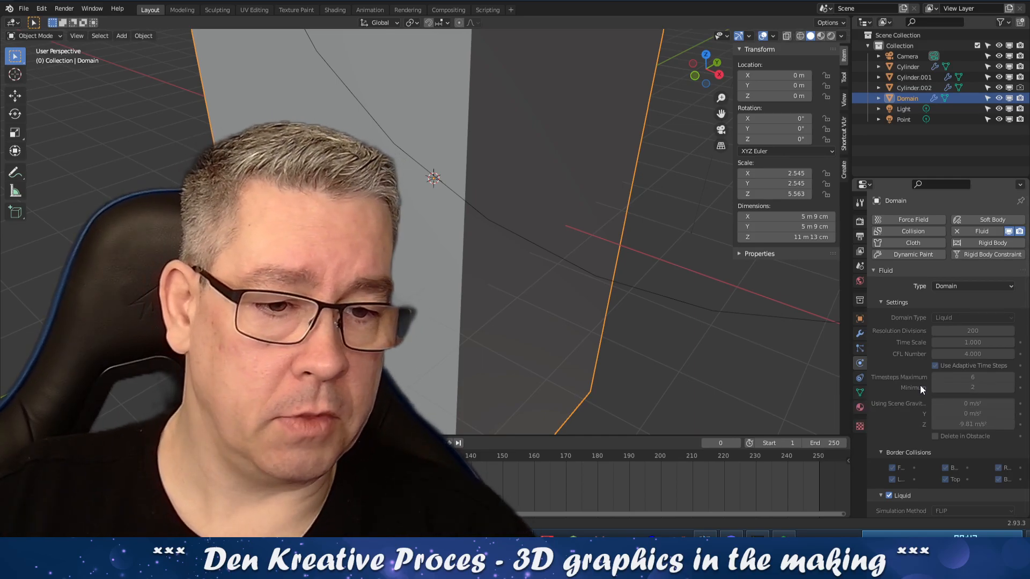
{"action": "scroll", "coordinate": [920, 385], "scroll_direction": "down", "scroll_amount": 3}
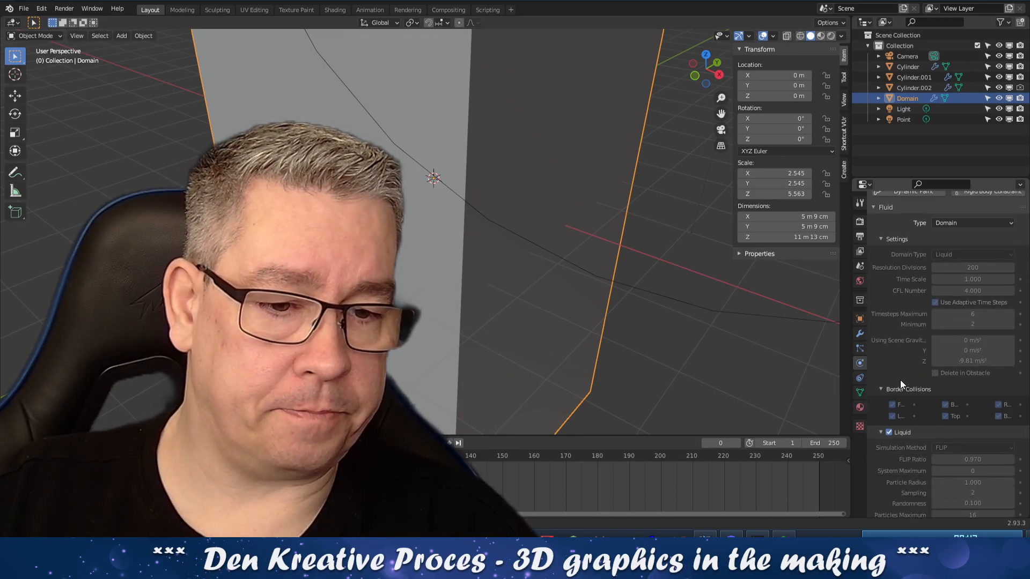
{"action": "scroll", "coordinate": [900, 380], "scroll_direction": "down", "scroll_amount": 2}
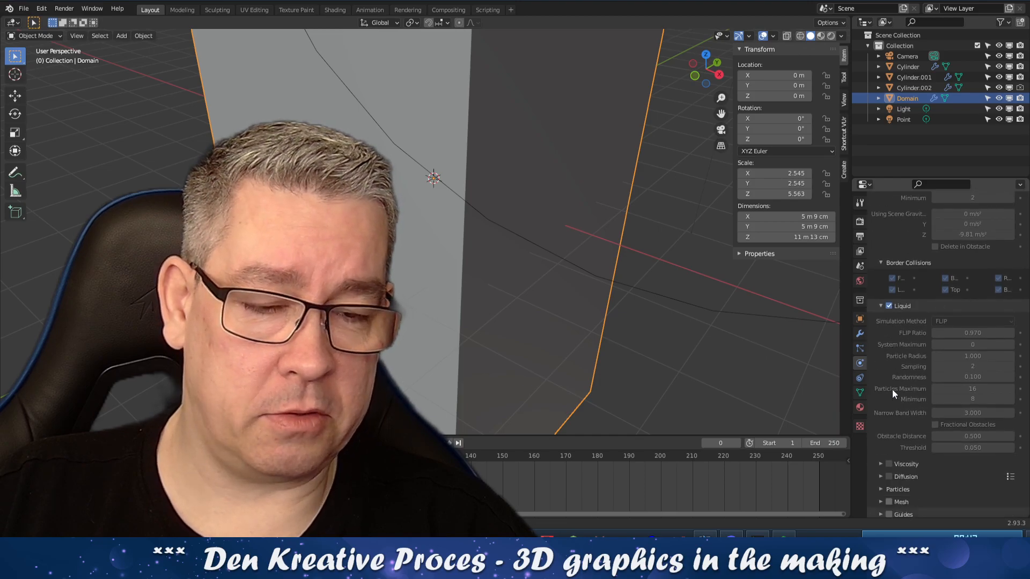
{"action": "scroll", "coordinate": [893, 389], "scroll_direction": "down", "scroll_amount": 7}
{"action": "scroll", "coordinate": [897, 333], "scroll_direction": "down", "scroll_amount": 3}
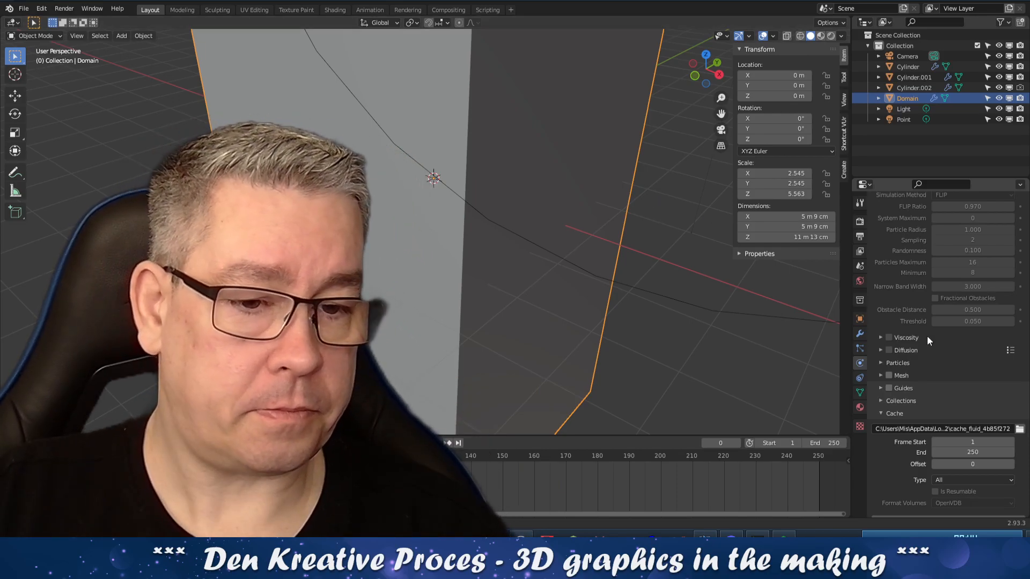
{"action": "scroll", "coordinate": [926, 336], "scroll_direction": "down", "scroll_amount": 2}
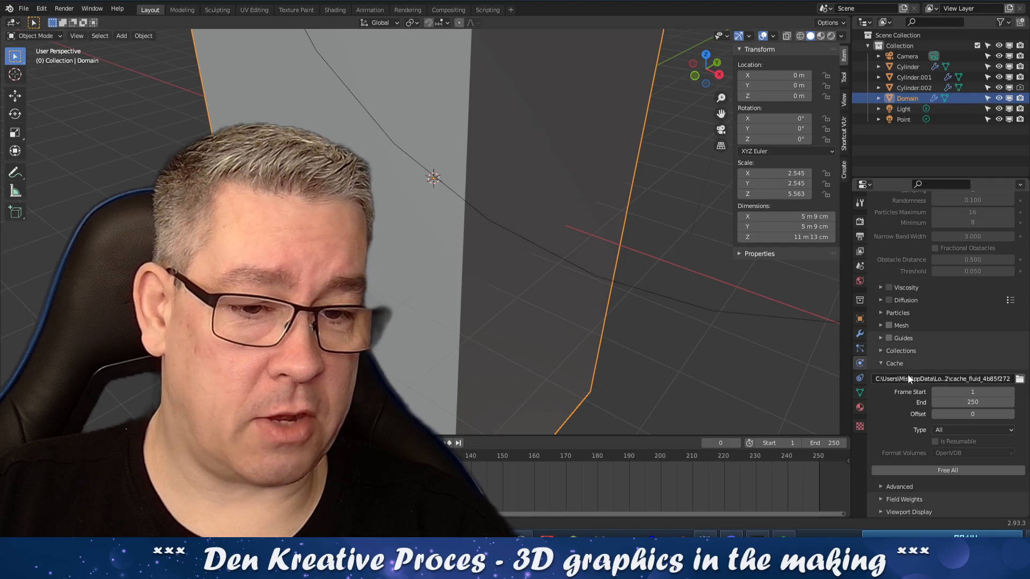
{"action": "left_click", "coordinate": [971, 429]}
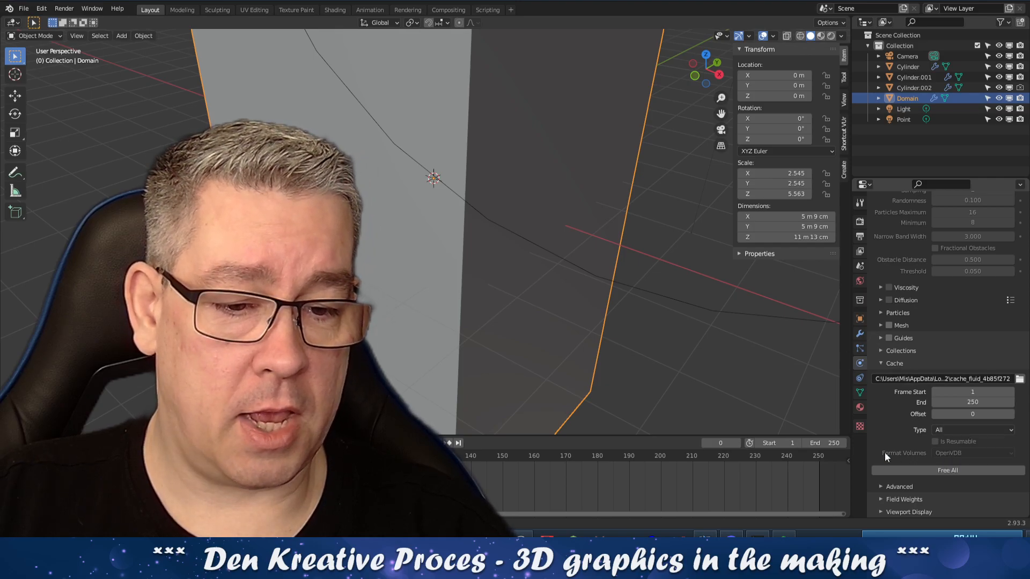
{"action": "left_click", "coordinate": [931, 471]}
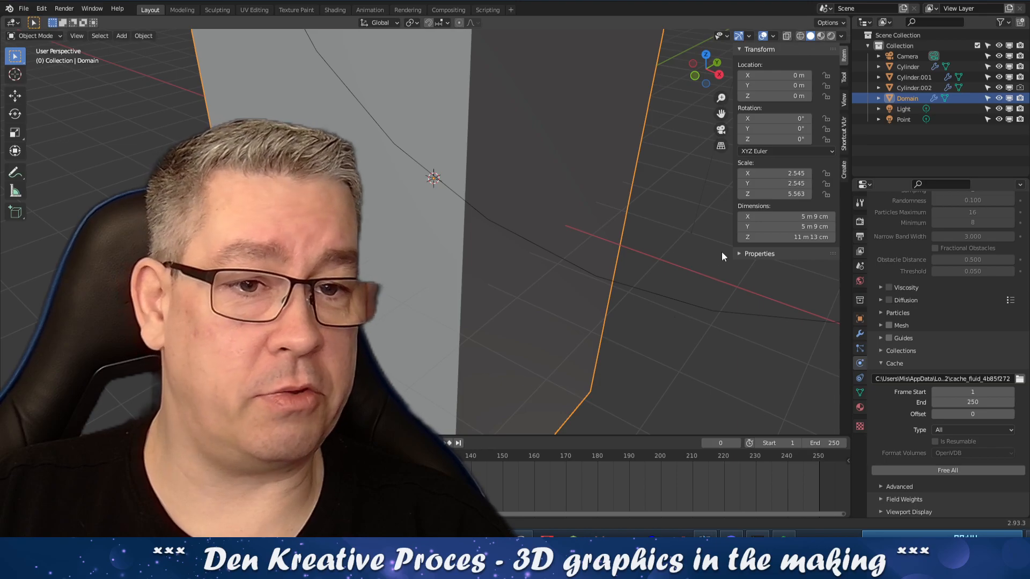
- Hide the Cylinder.002 fluid source in the viewport, keep the Domain box displayed, and play the animation
{"action": "scroll", "coordinate": [687, 236], "scroll_direction": "up", "scroll_amount": 2}
{"action": "scroll", "coordinate": [687, 237], "scroll_direction": "down", "scroll_amount": 3}
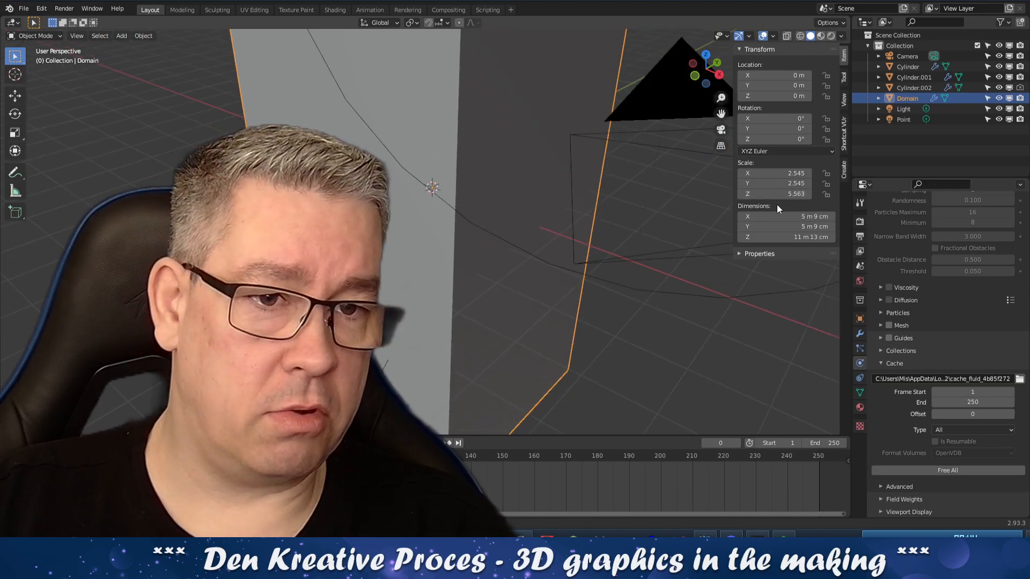
{"action": "middle_click_drag", "start_coordinate": [590, 173], "coordinate": [584, 184]}
{"action": "left_click", "coordinate": [999, 98]}
{"action": "left_click", "coordinate": [460, 175]}
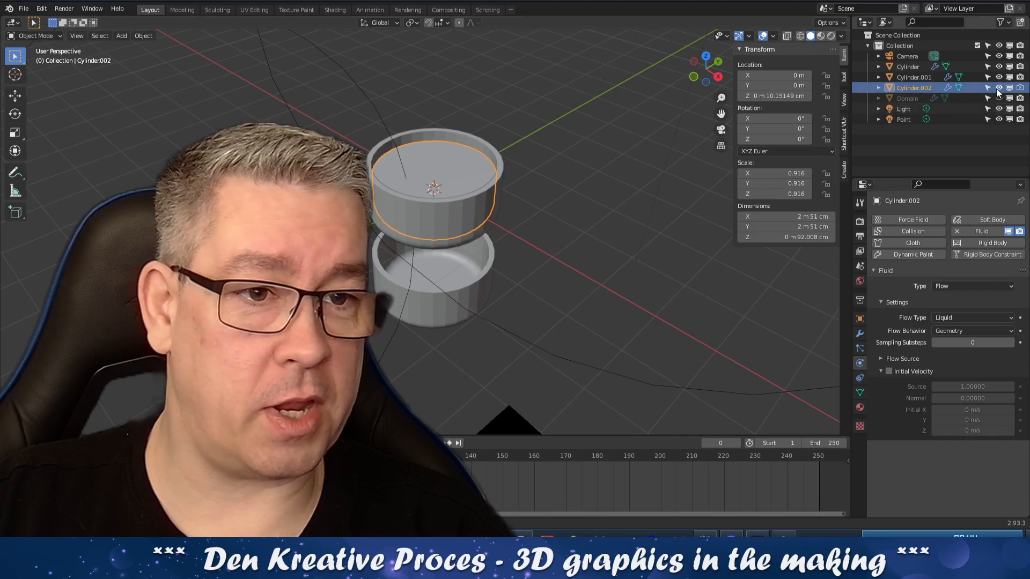
{"action": "left_click", "coordinate": [999, 88]}
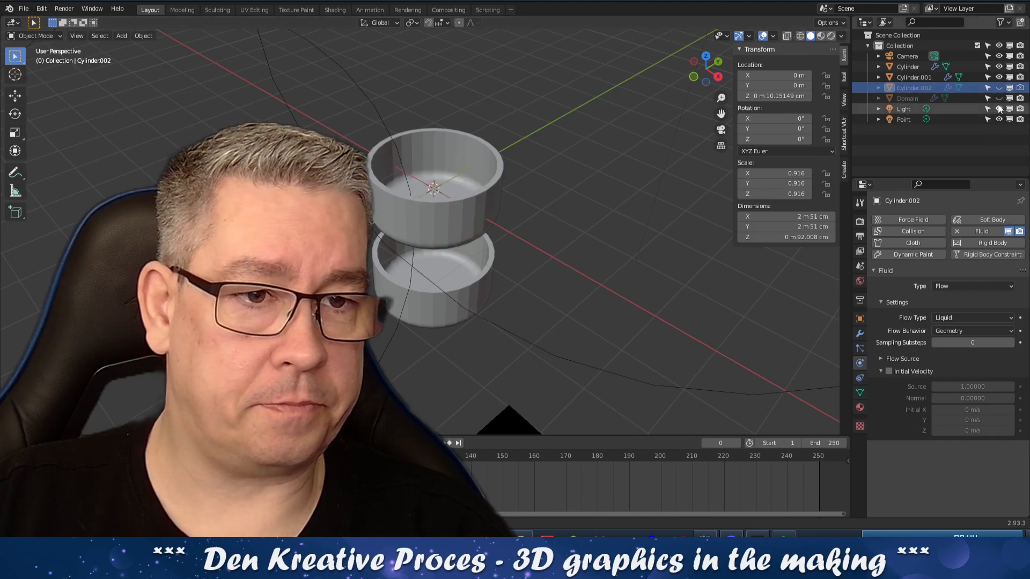
{"action": "left_click", "coordinate": [998, 98]}
{"action": "key", "text": "space"}
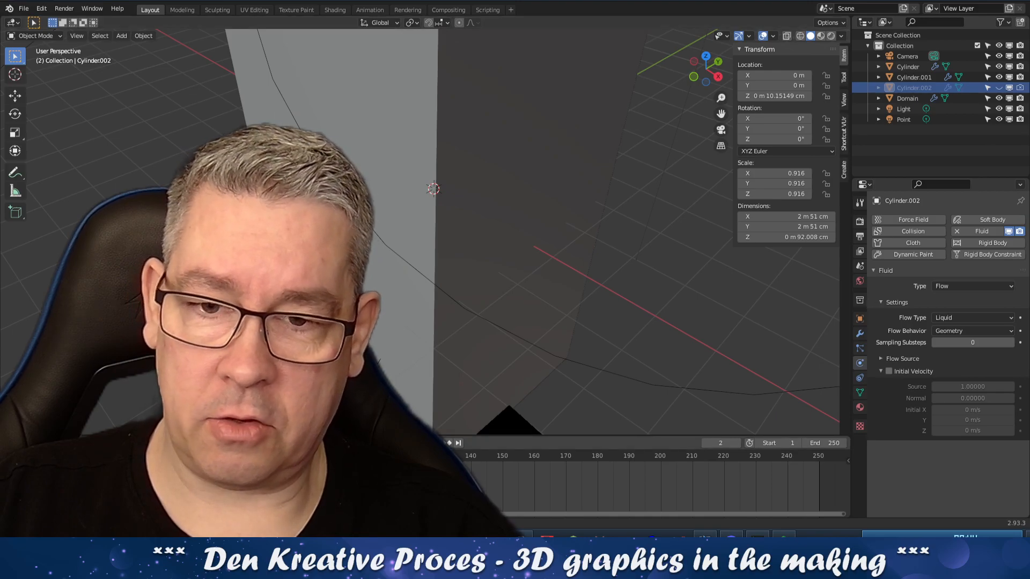
- Turn on X-ray display in the viewport and examine the liquid inside and beneath the upper bucket through the Domain box
{"action": "left_click", "coordinate": [788, 35]}
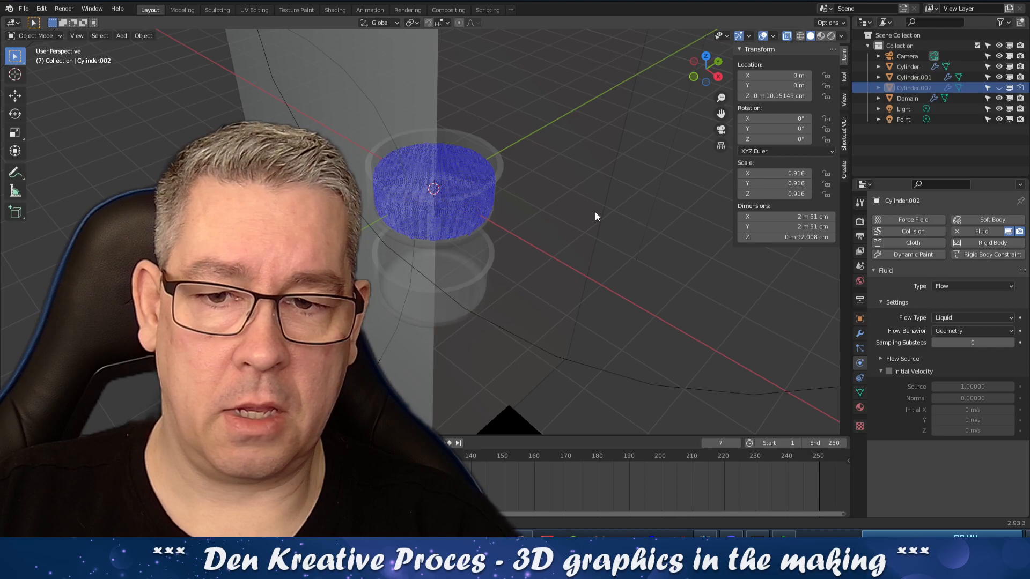
{"action": "middle_click_drag", "start_coordinate": [594, 210], "coordinate": [562, 201]}
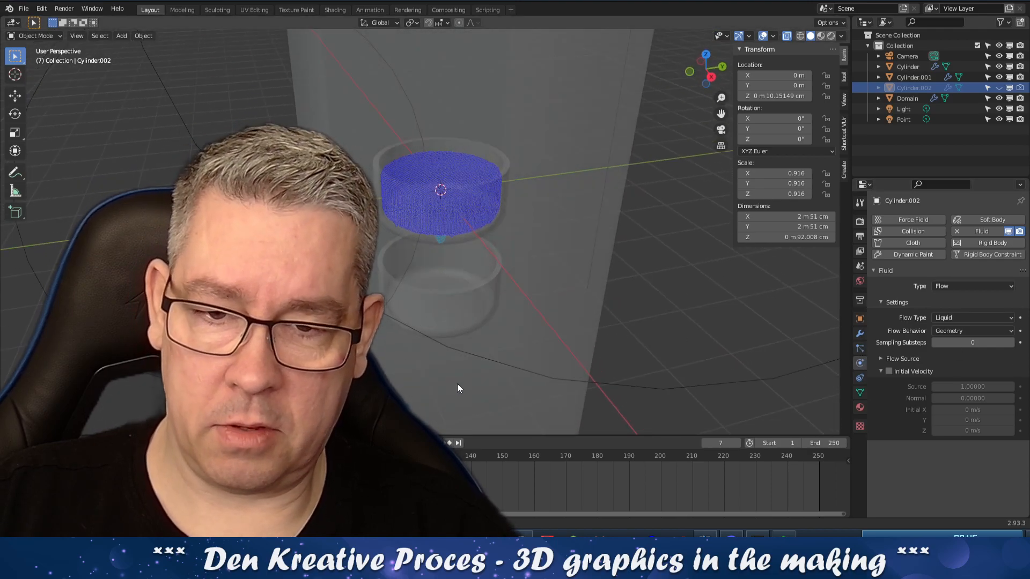
{"action": "mouse_move", "coordinate": [440, 216]}
{"action": "middle_mouse_down"}
{"action": "mouse_move", "coordinate": [454, 214]}
{"action": "mouse_move", "coordinate": [449, 224]}
{"action": "middle_mouse_up"}
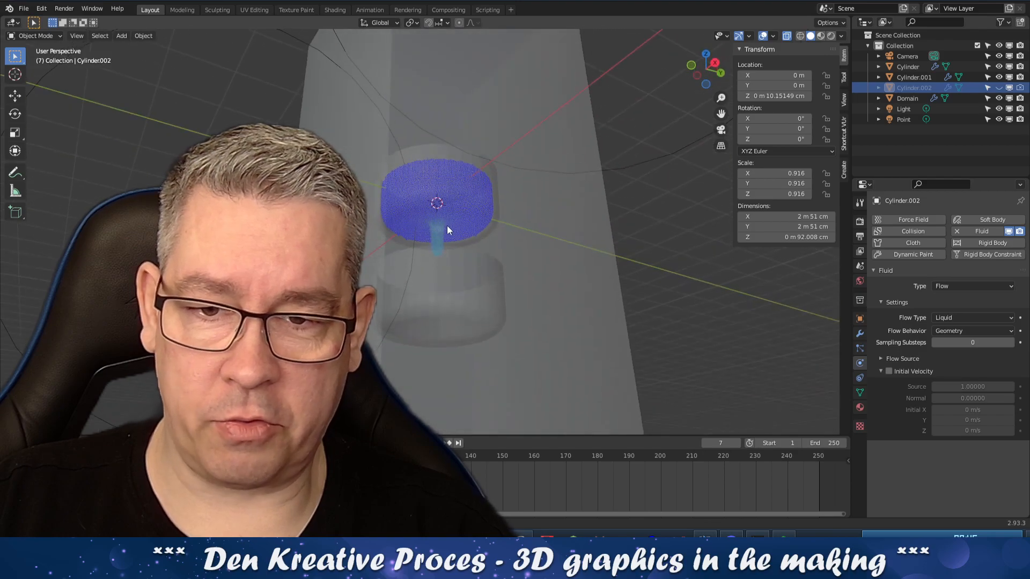
{"action": "middle_click_drag", "start_coordinate": [449, 304], "coordinate": [489, 329]}
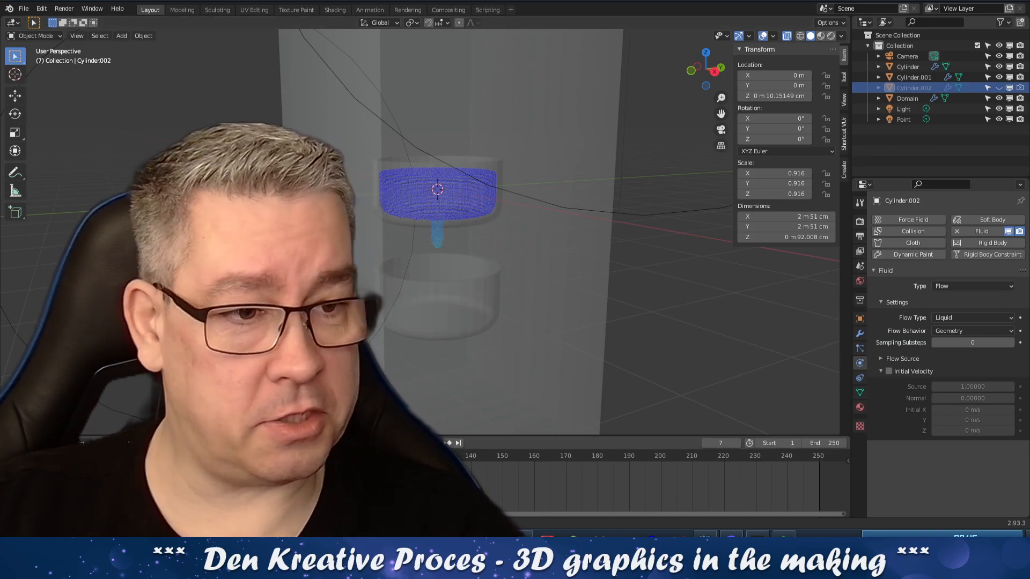
- Return to frame 1 and play the fluid animation, examining the flow from the upper bucket into the lower one up close
{"action": "left_click", "coordinate": [28, 456]}
{"action": "key", "text": "Right"}
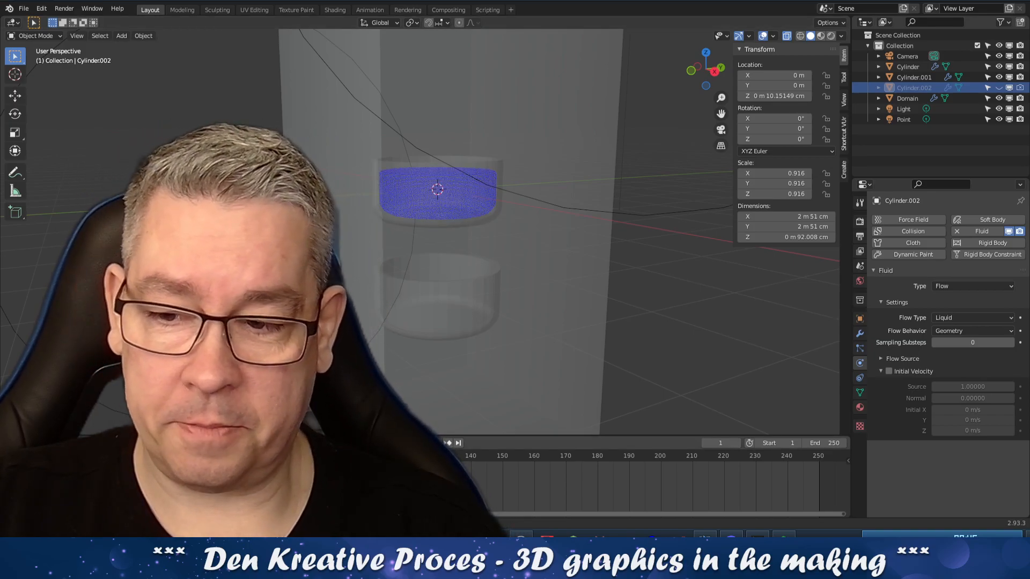
{"action": "key", "text": "space"}
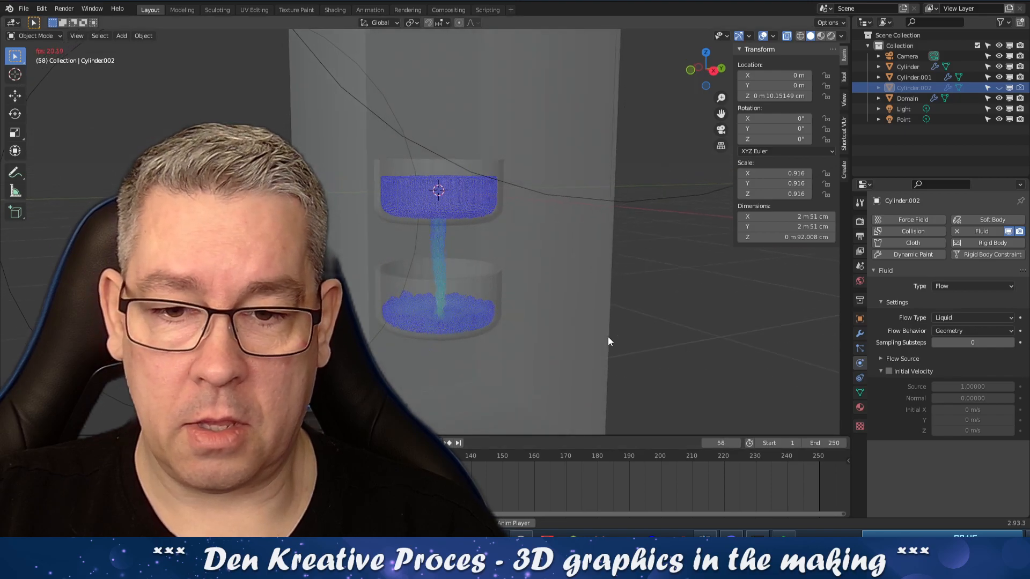
{"action": "scroll", "coordinate": [548, 322], "scroll_direction": "up", "scroll_amount": 2}
{"action": "scroll", "coordinate": [548, 326], "scroll_direction": "up", "scroll_amount": 1}
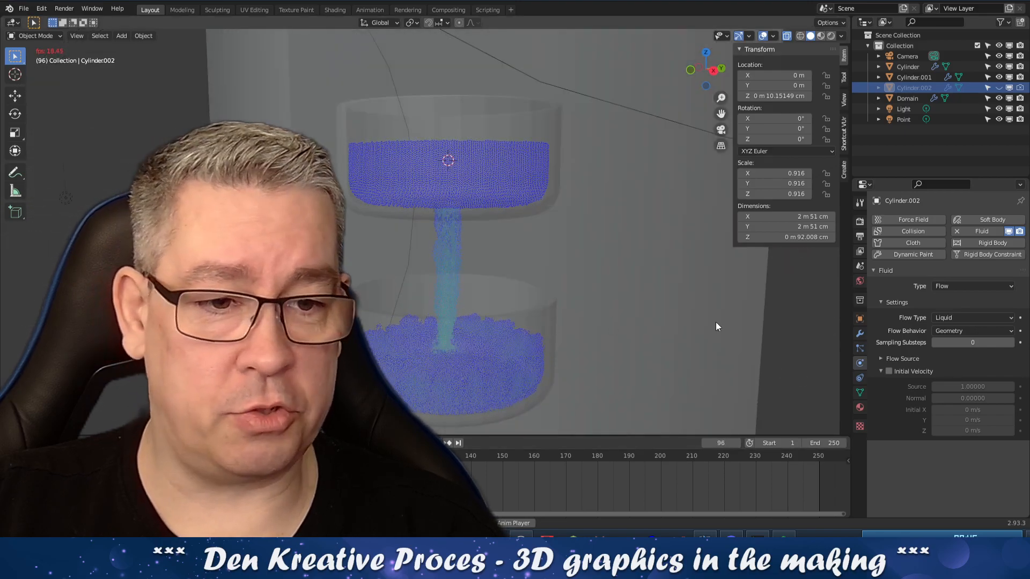